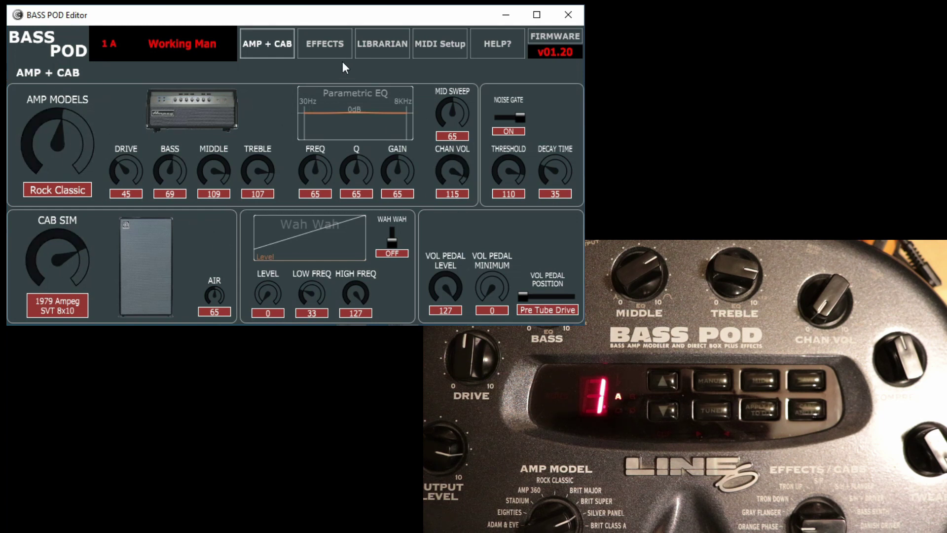
Look over the MIDI setup dialog and read the help page for the AMP + CAB section.
click(440, 47)
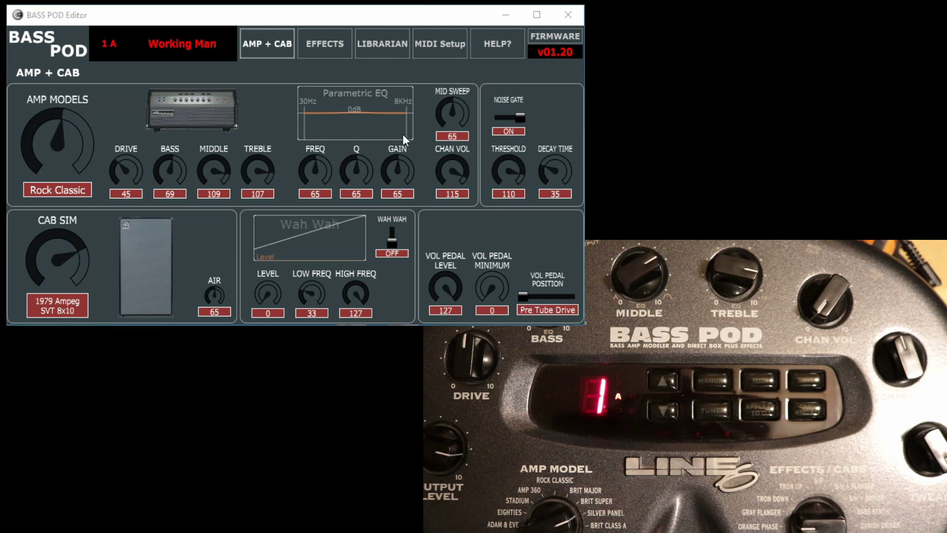
click(265, 284)
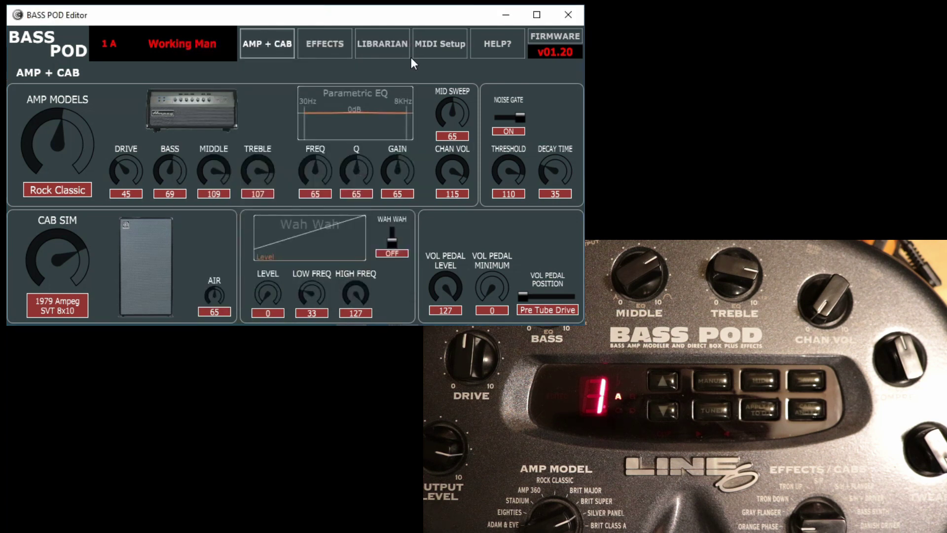
click(486, 46)
click(293, 235)
click(49, 73)
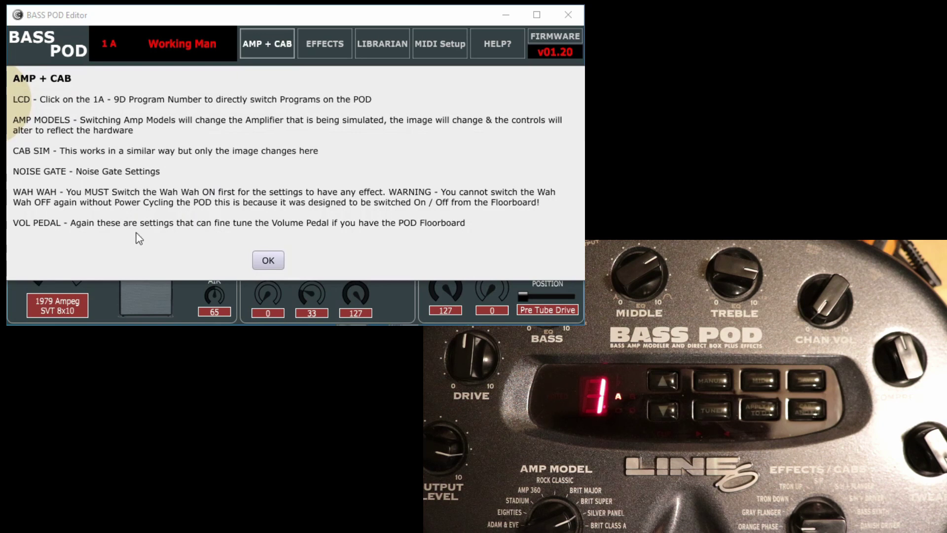
click(264, 260)
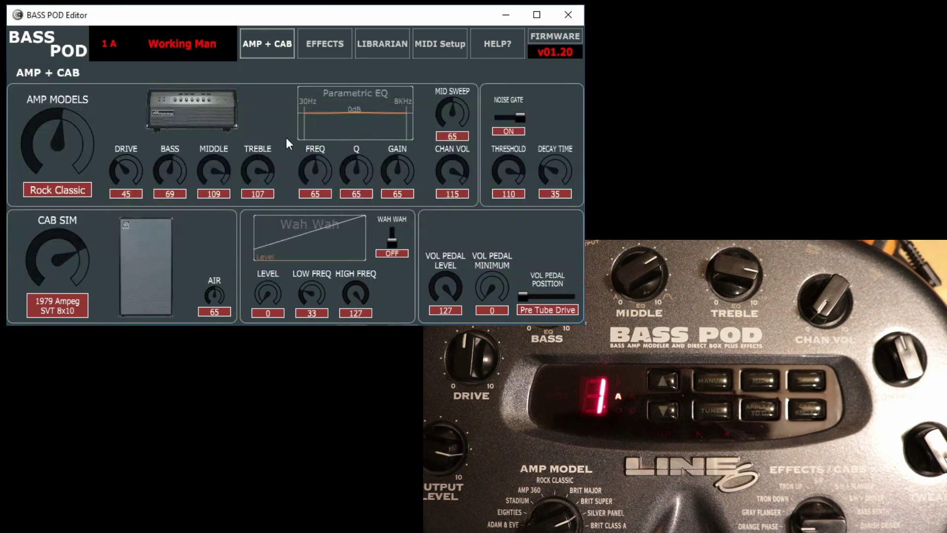
Switch to program 2 B and change its amp model to Adam & Eve, keeping the 1969 Marshall Major 4x15 cab.
click(112, 45)
click(131, 219)
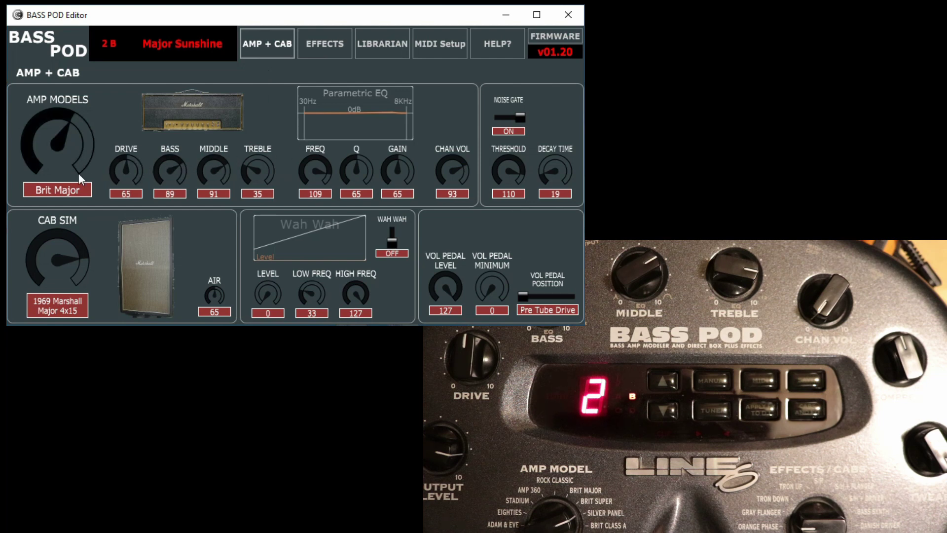
drag(65, 117, 27, 127)
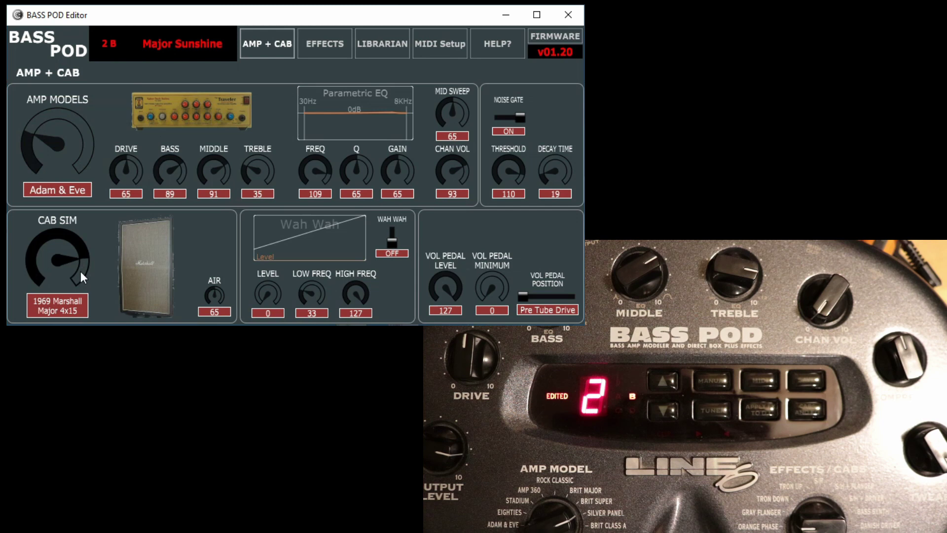
mouse_move(79, 253)
mouse_down()
mouse_move(46, 237)
mouse_move(25, 249)
mouse_move(42, 238)
mouse_move(72, 244)
mouse_move(81, 259)
mouse_up()
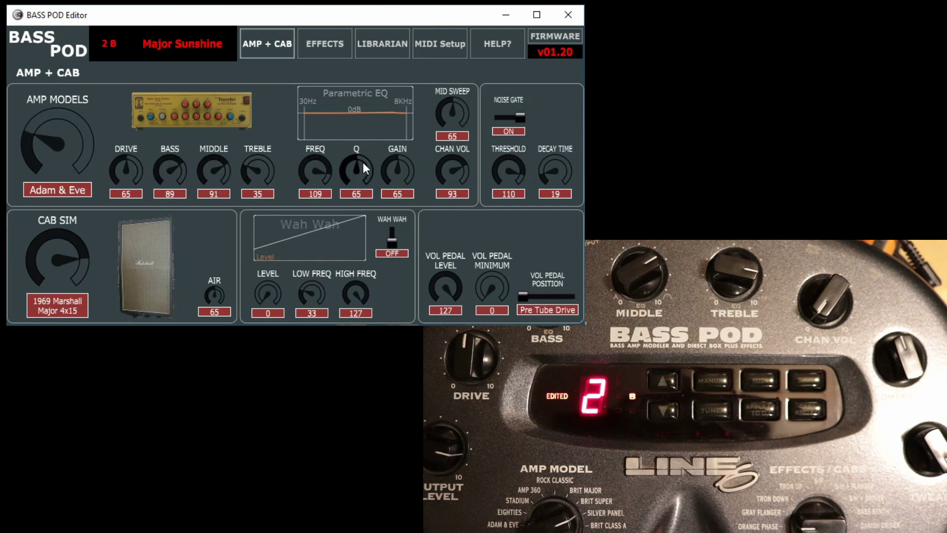
Set the parametric EQ to frequency 55, Q 114 and gain 36, keeping the Adam & Eve amp model.
drag(398, 158, 307, 151)
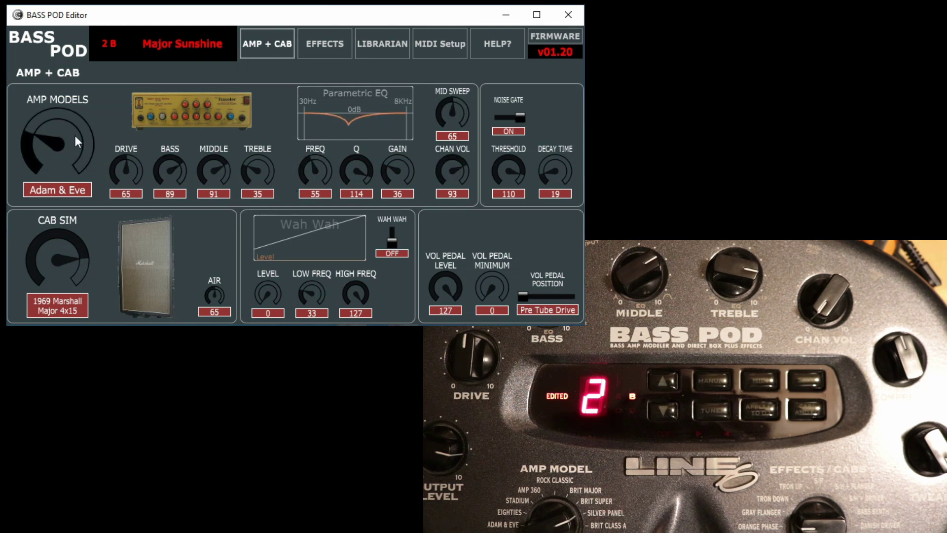
mouse_move(37, 134)
mouse_down()
mouse_move(49, 114)
mouse_move(40, 137)
mouse_up()
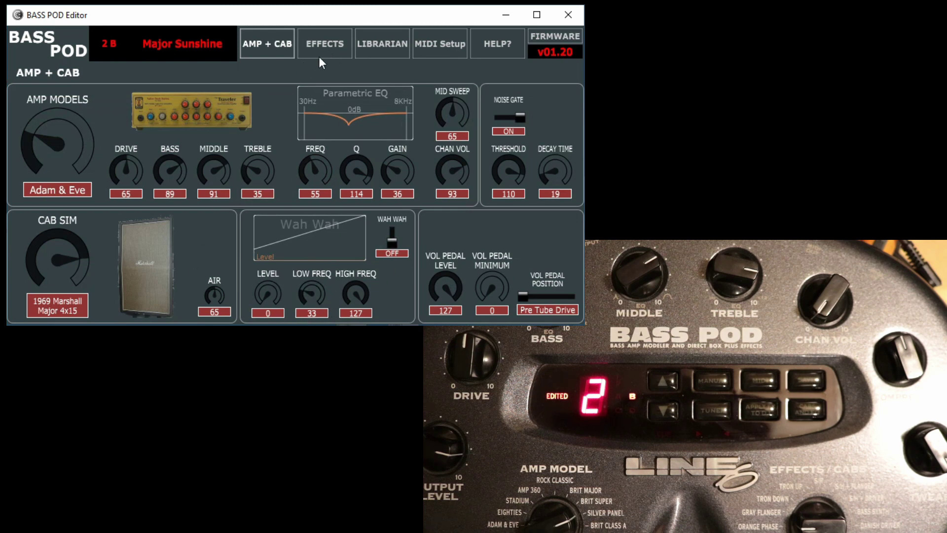
In the effects settings, set the compressor to 54 with a 3.3:1 ratio and choose the Orange Phase effect.
click(327, 42)
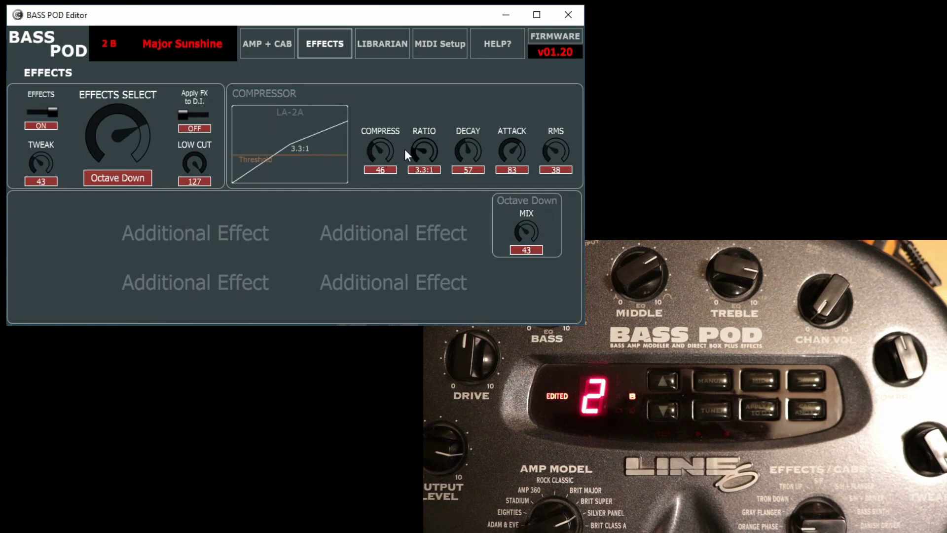
drag(411, 146, 442, 133)
drag(383, 149, 427, 194)
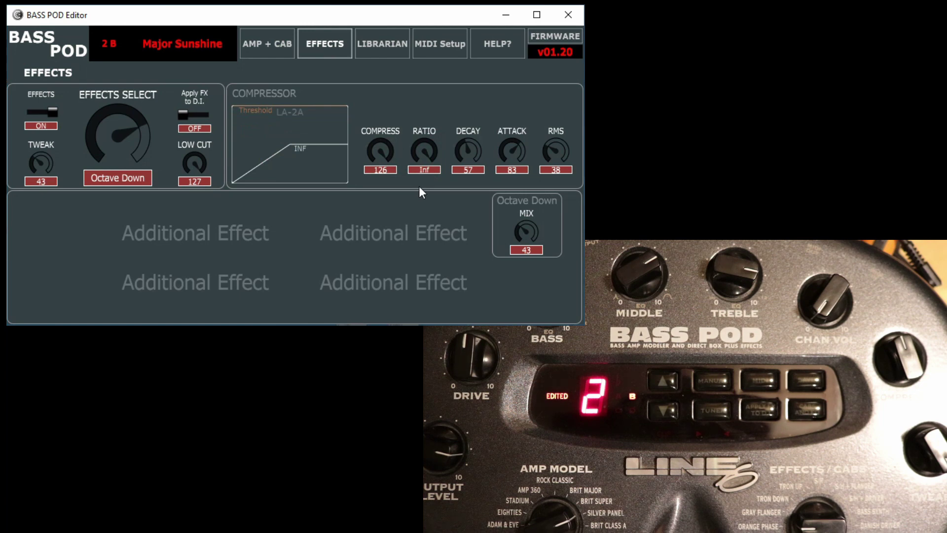
drag(430, 156, 372, 129)
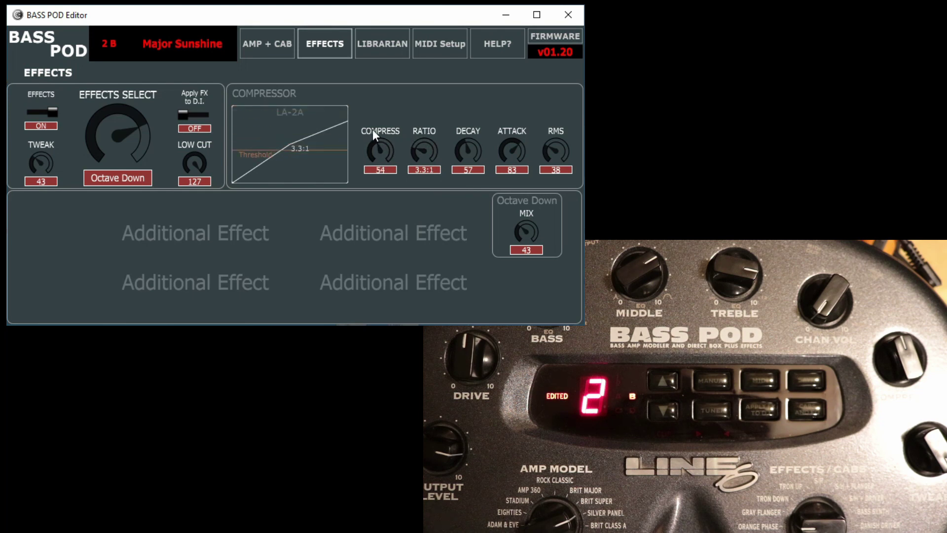
drag(137, 125, 107, 171)
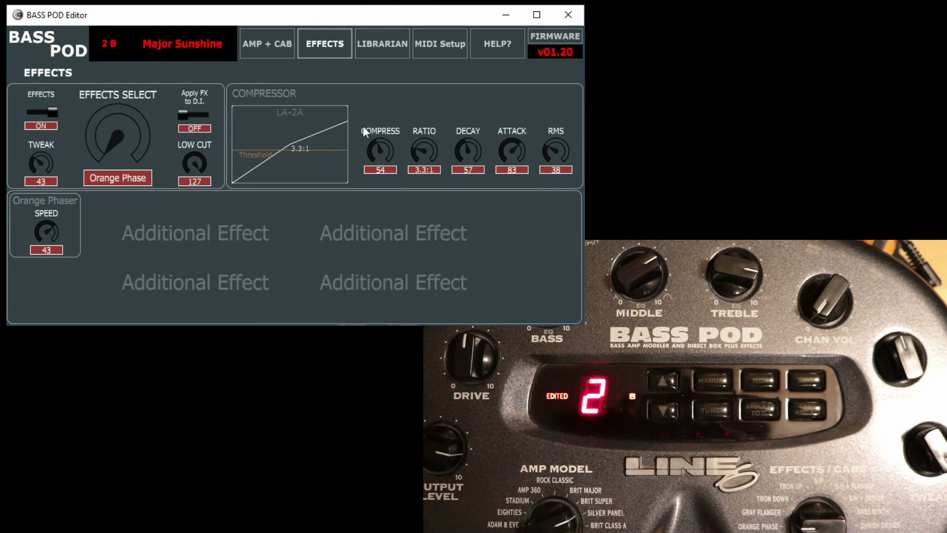
Open the librarian and expand the Line6 Bass POD Tones folder inside the OneDrive Documents folder.
click(383, 48)
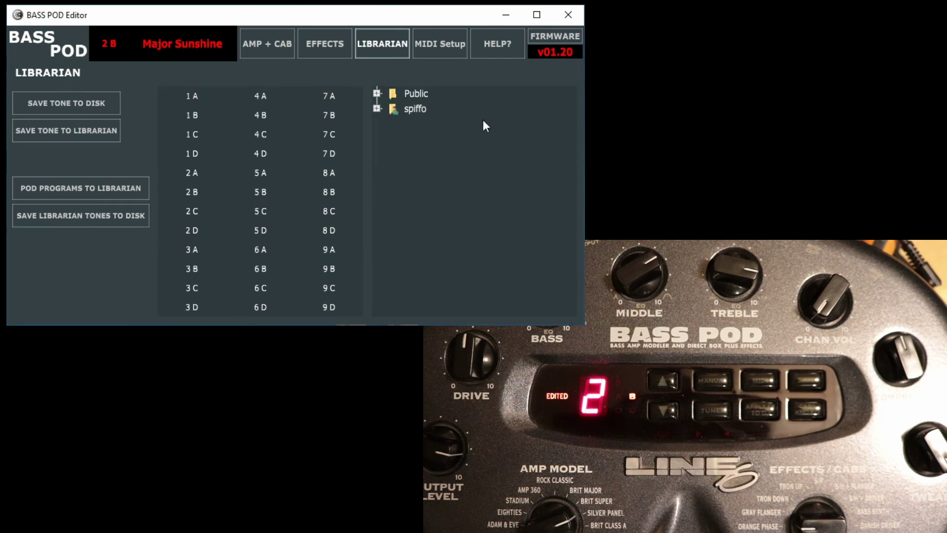
click(378, 108)
scroll(431, 256, down, 3)
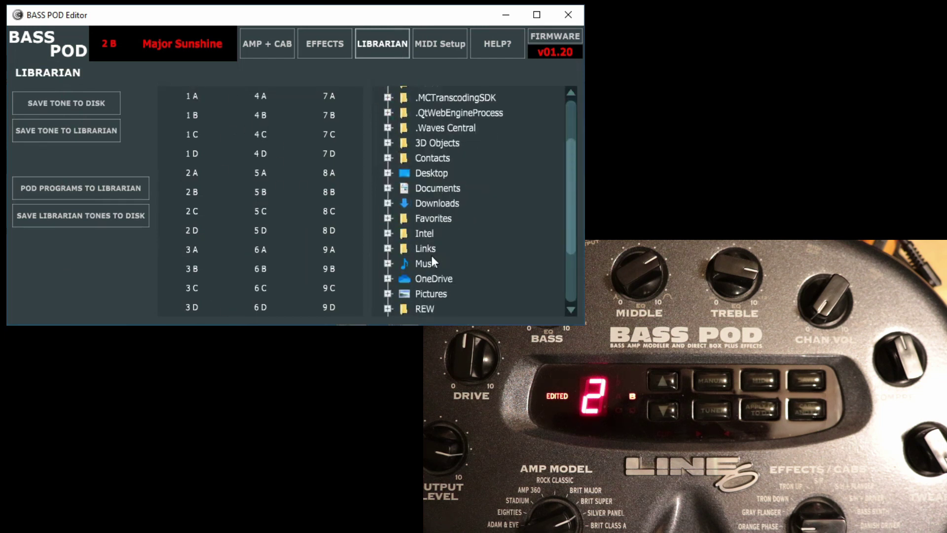
click(387, 207)
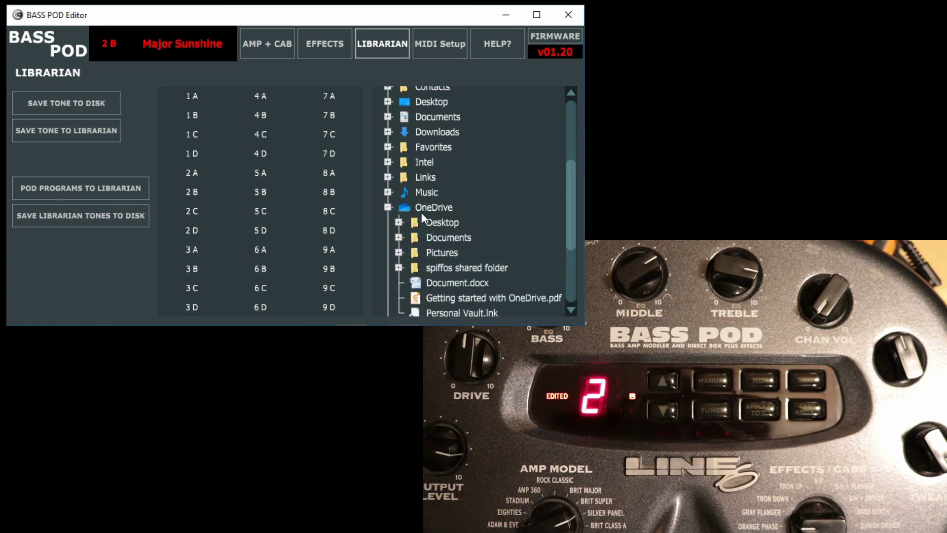
double_click(462, 235)
scroll(481, 232, down, 12)
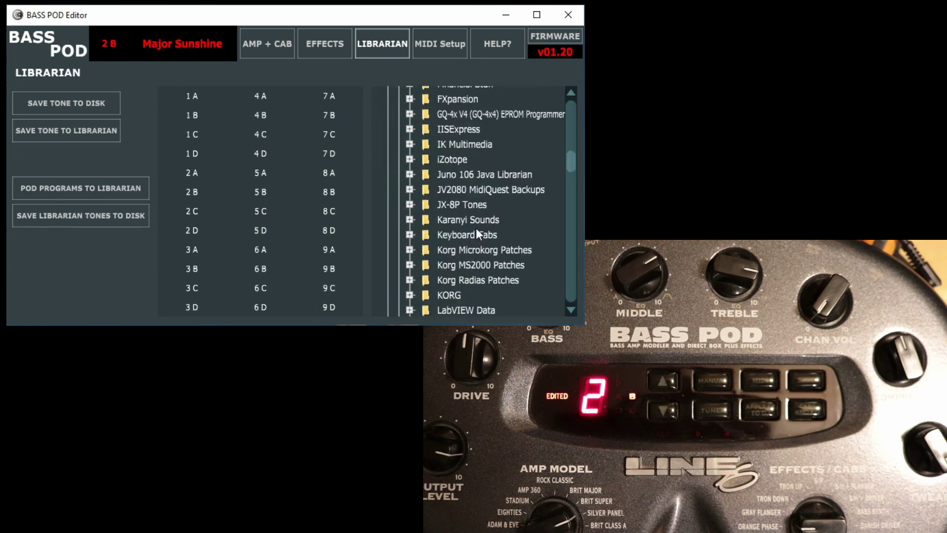
scroll(477, 231, down, 3)
double_click(496, 216)
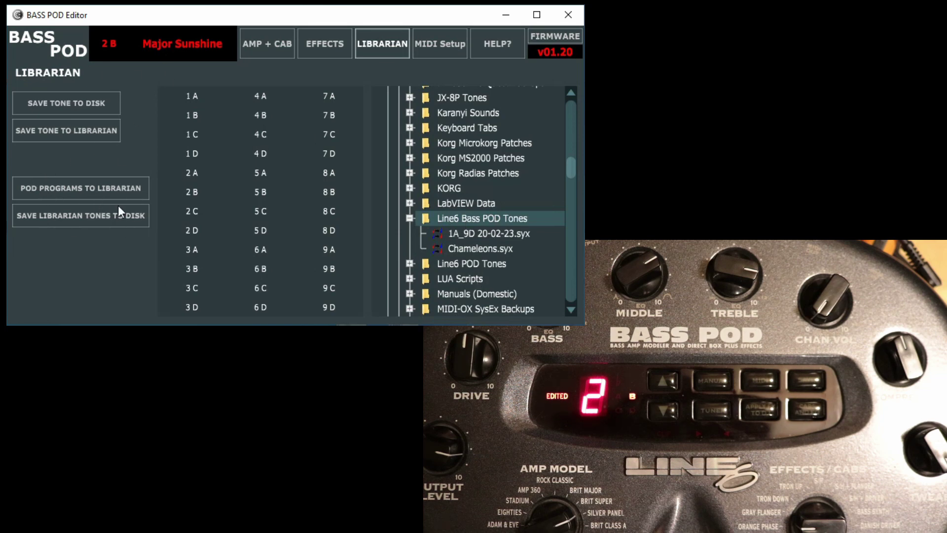
Transfer all POD programs to the librarian and load the Hip Hop tone from it into the editor.
click(77, 192)
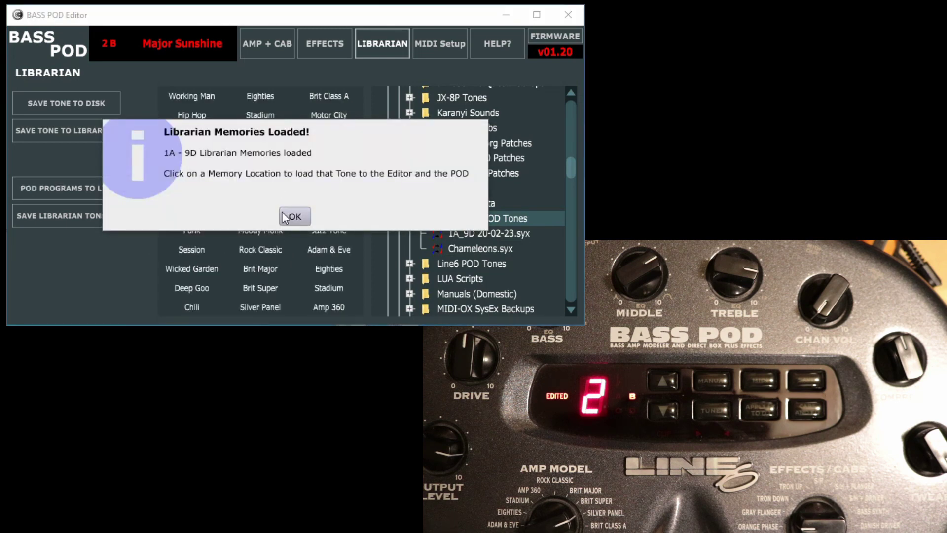
click(288, 212)
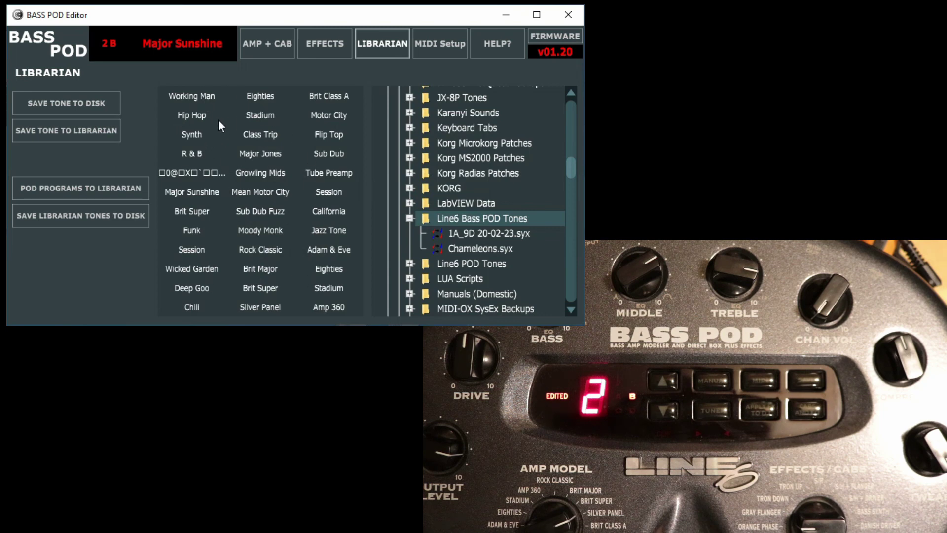
click(195, 115)
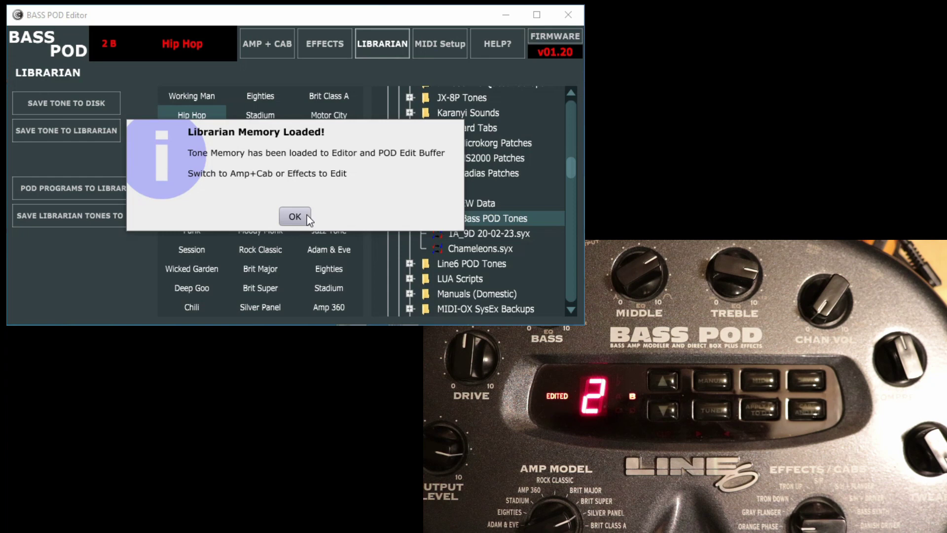
click(295, 215)
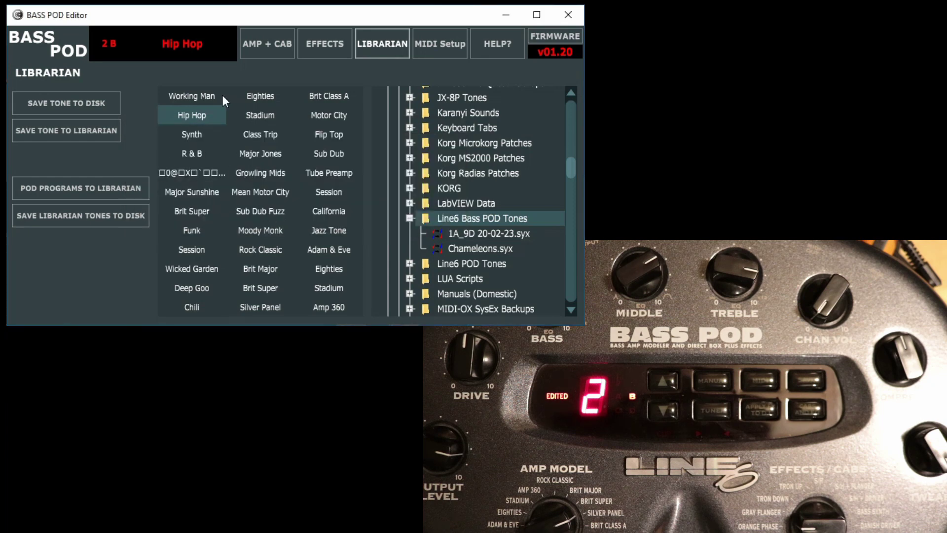
click(84, 215)
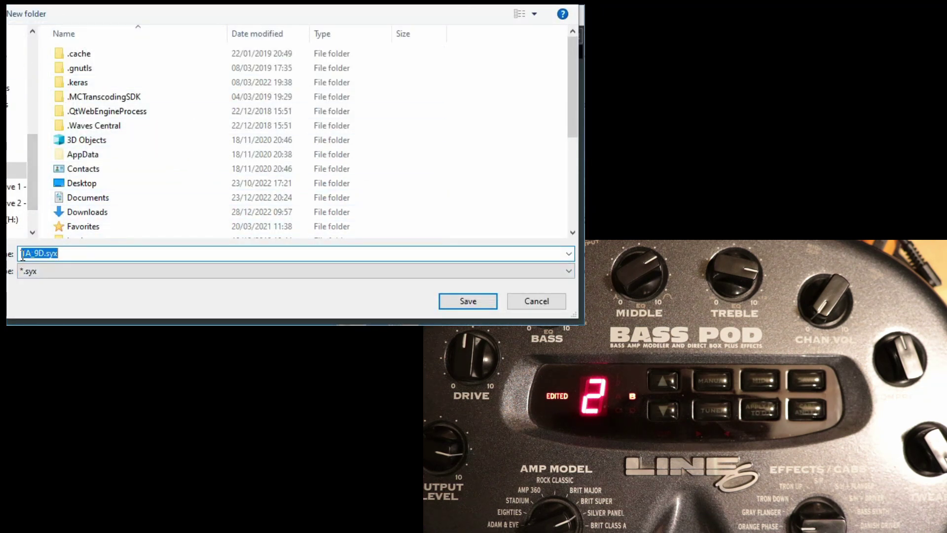
click(535, 300)
click(297, 213)
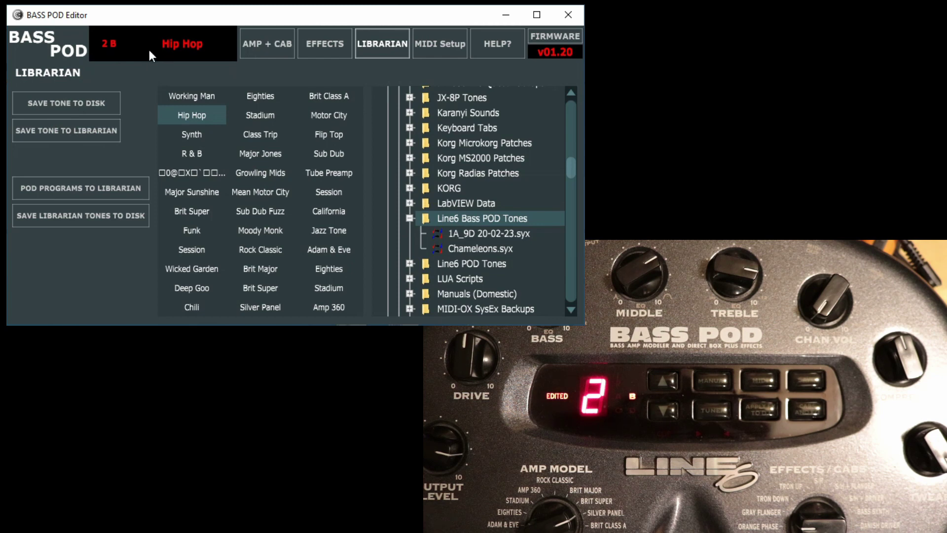
click(51, 105)
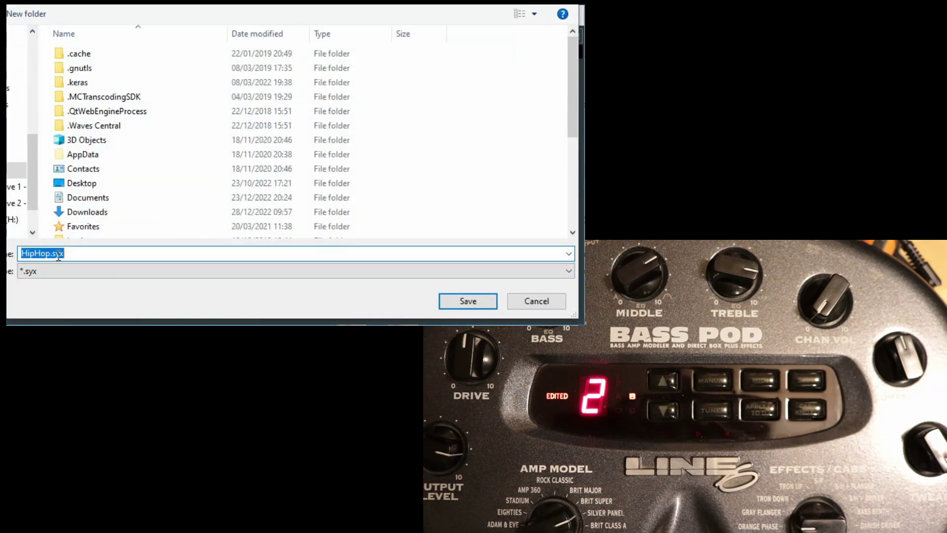
click(543, 308)
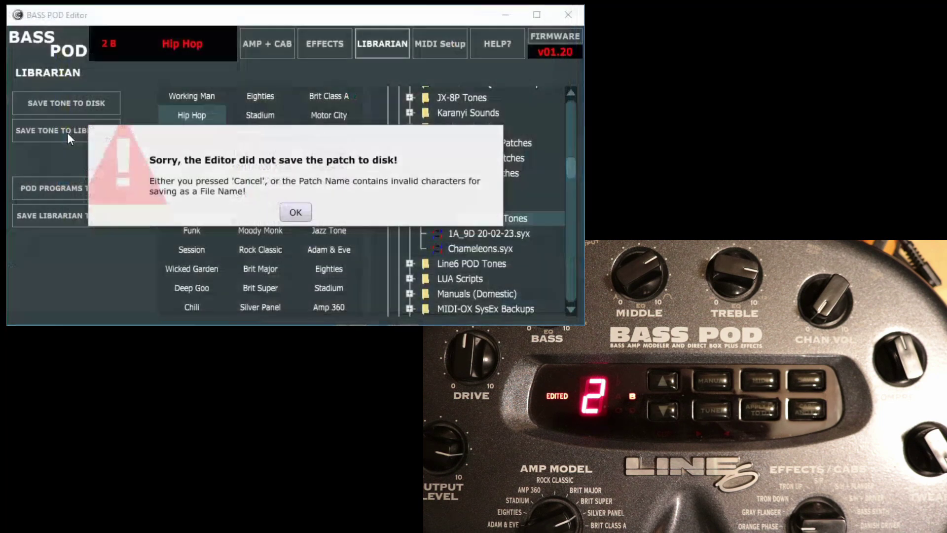
click(295, 213)
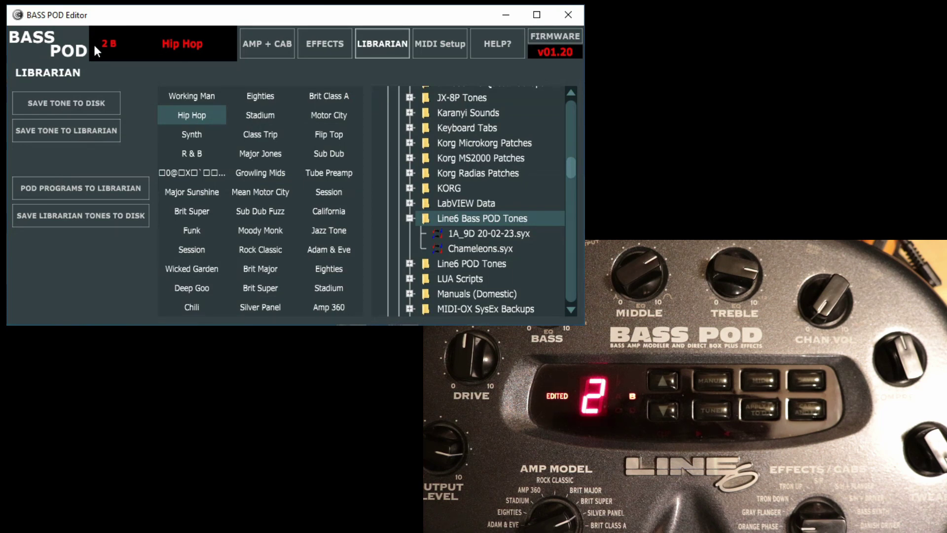
Save the current Hip Hop tone to librarian memory 1 B.
click(65, 131)
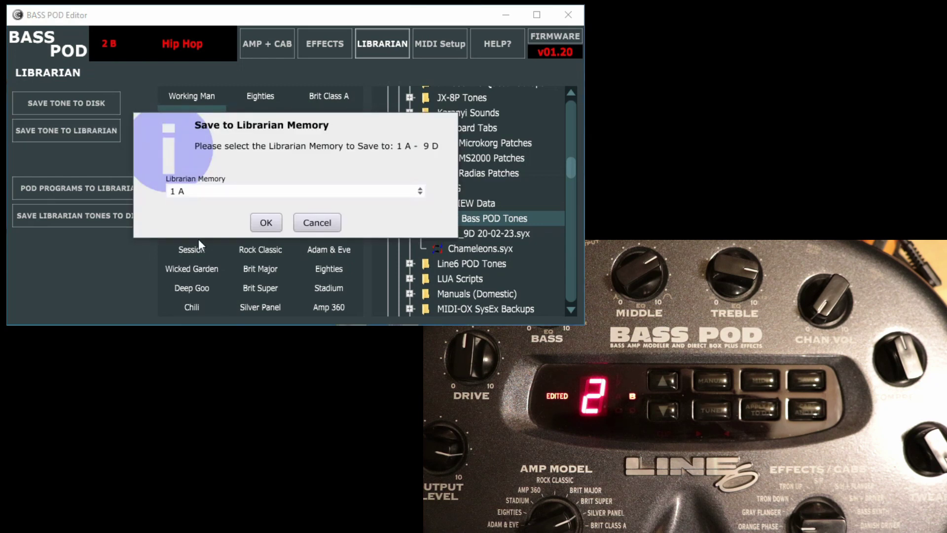
click(183, 192)
click(195, 203)
click(266, 222)
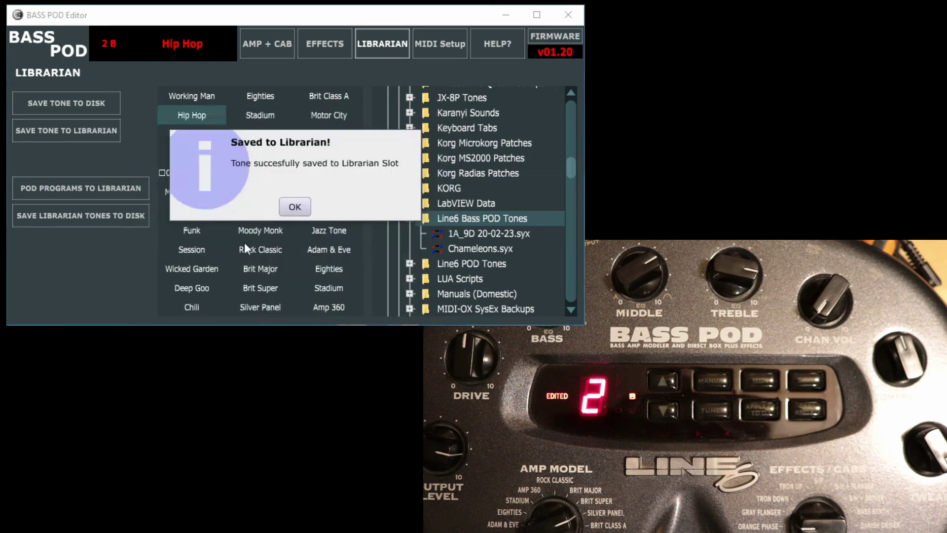
click(296, 209)
Save the Hip Hop tone to librarian memory 1 C, replacing the Synth tone.
click(81, 137)
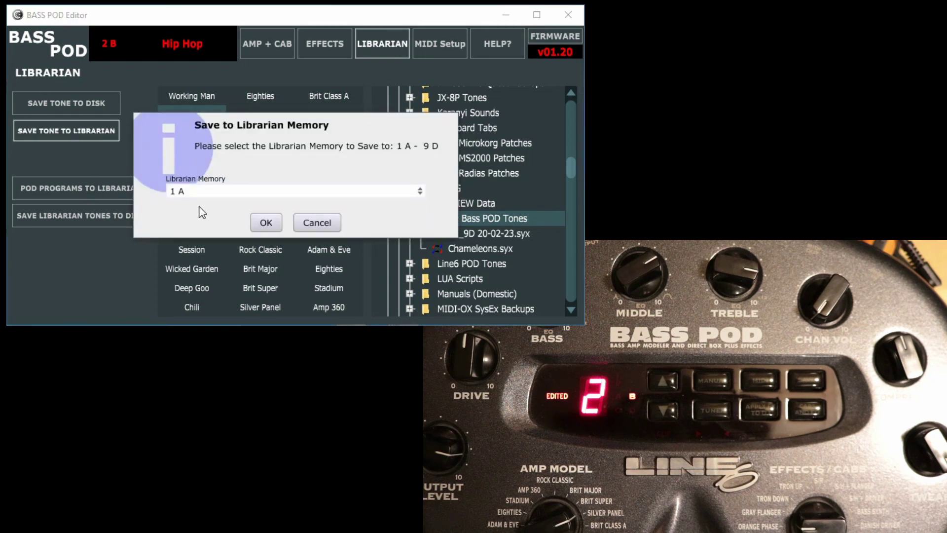
click(194, 191)
click(196, 219)
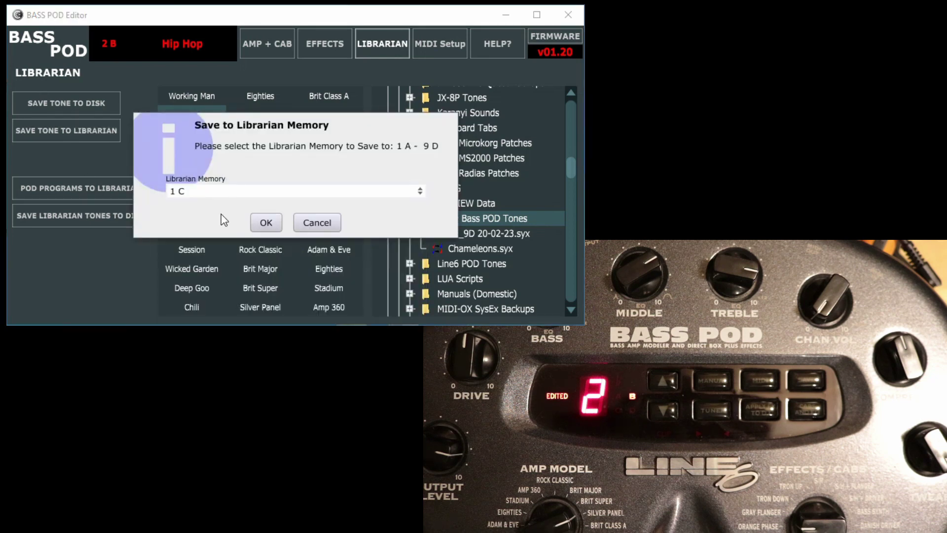
click(259, 221)
click(295, 208)
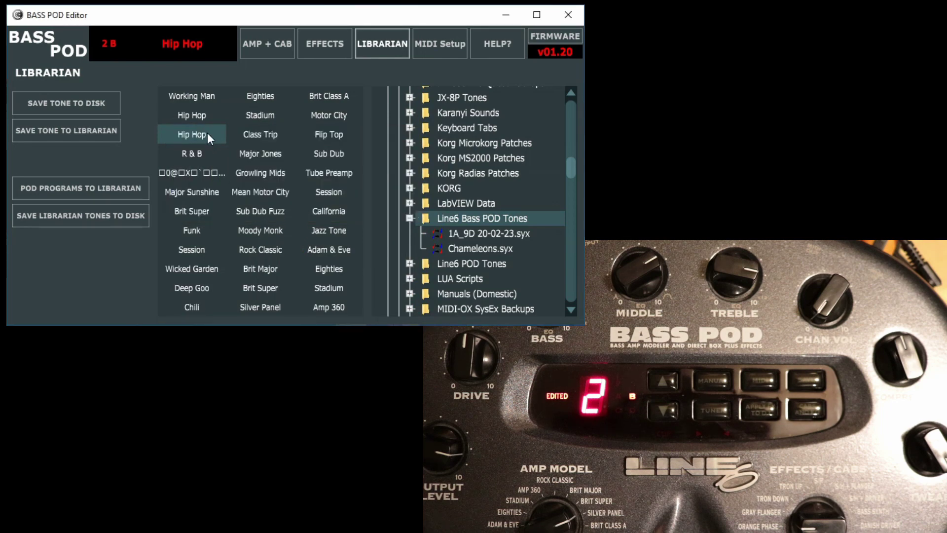
Review the Hip Hop tone's amp and effects settings and load the Chameleons.syx tone from the Line6 Bass POD Tones folder.
click(280, 44)
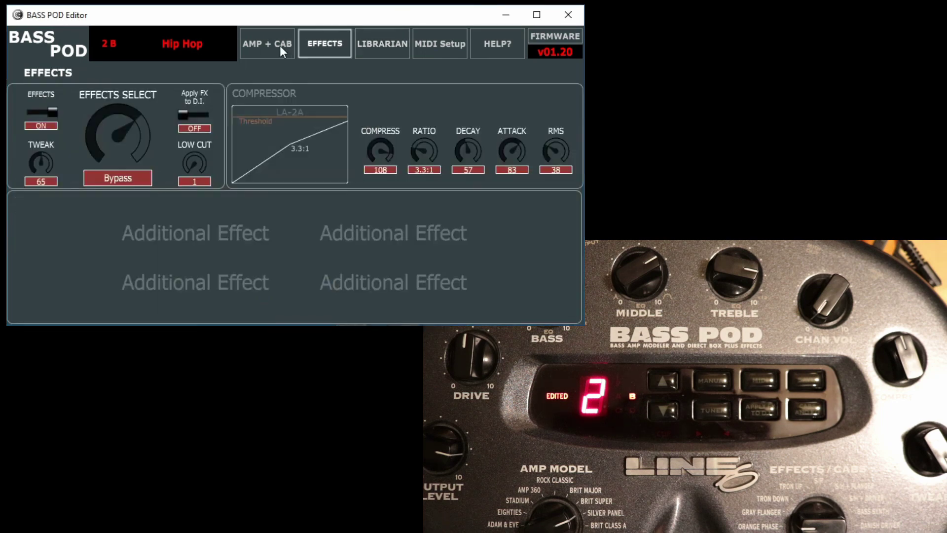
click(388, 35)
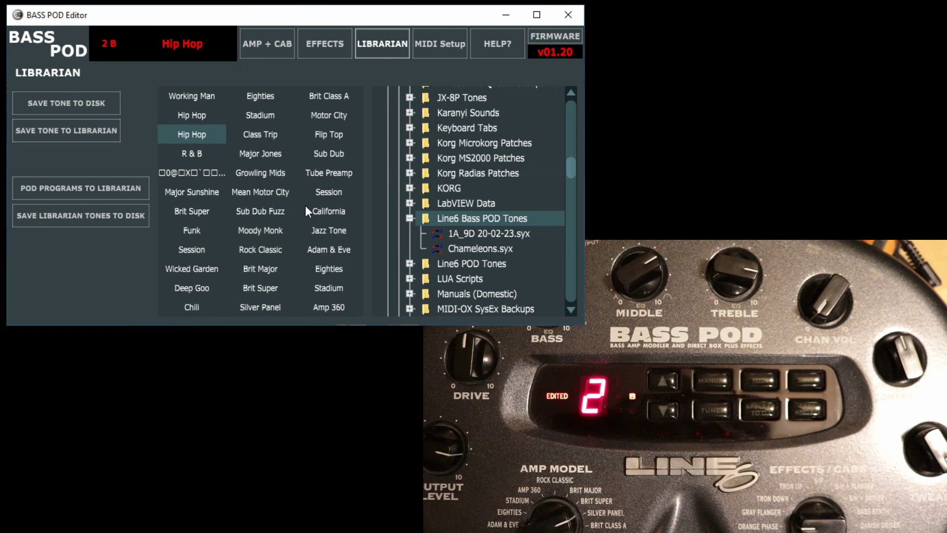
click(468, 249)
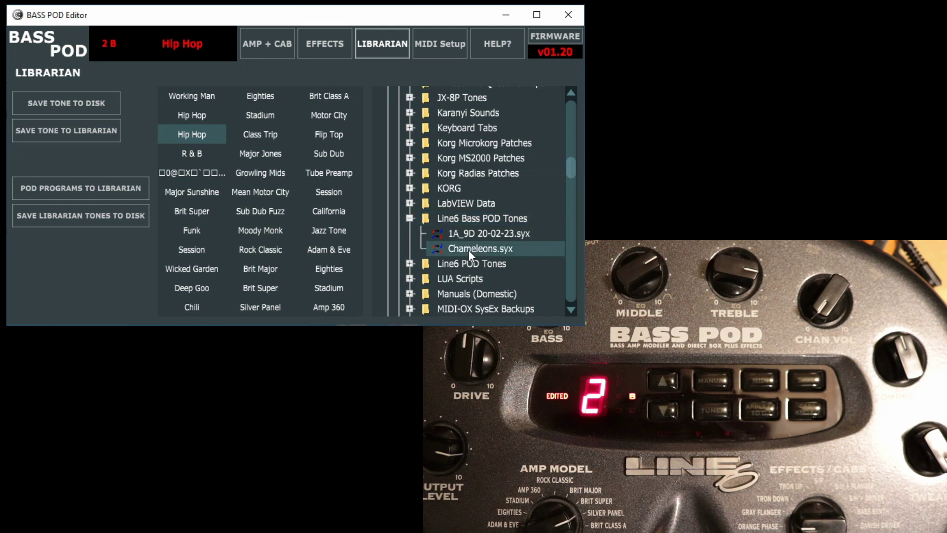
double_click(469, 250)
click(295, 216)
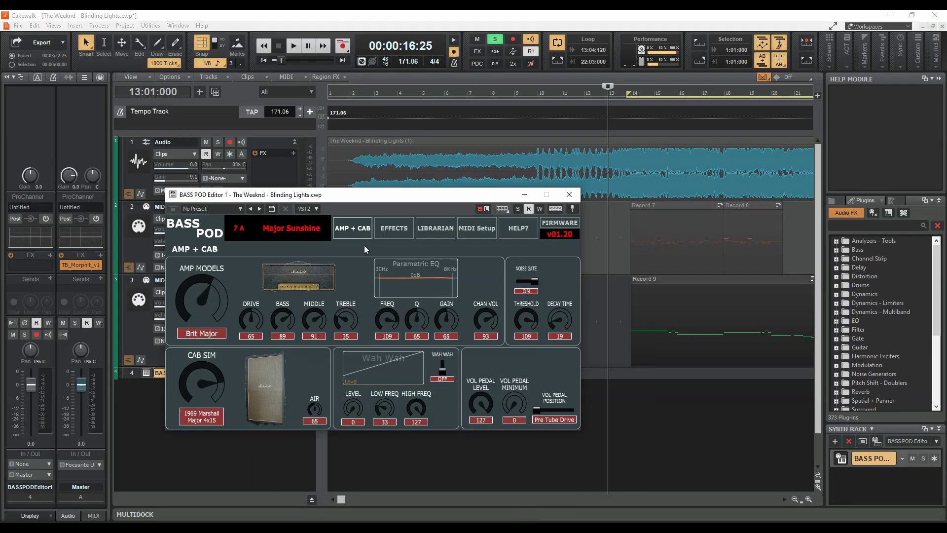
In Cakewalk, move the BASS POD Editor window clear of track 4, expand that track and show its automation lane.
drag(384, 199, 346, 133)
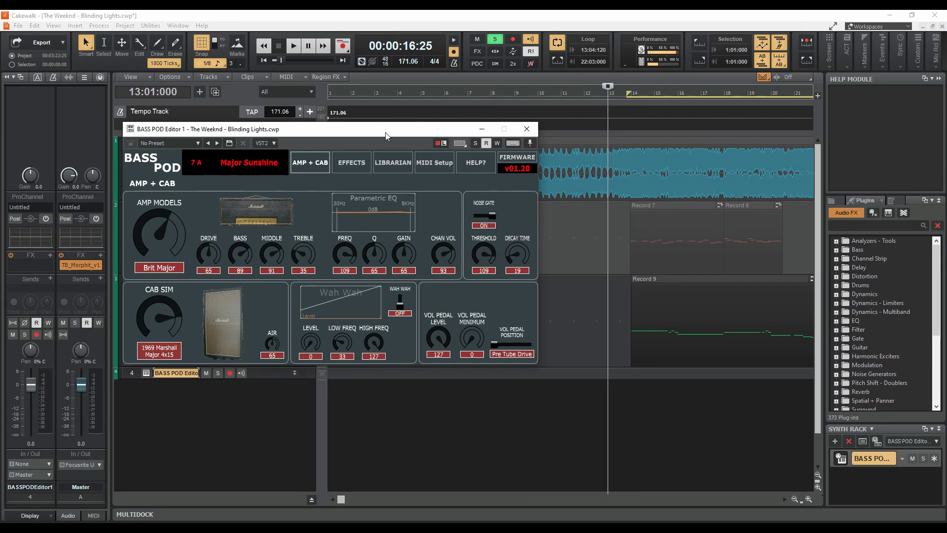
drag(380, 135, 389, 93)
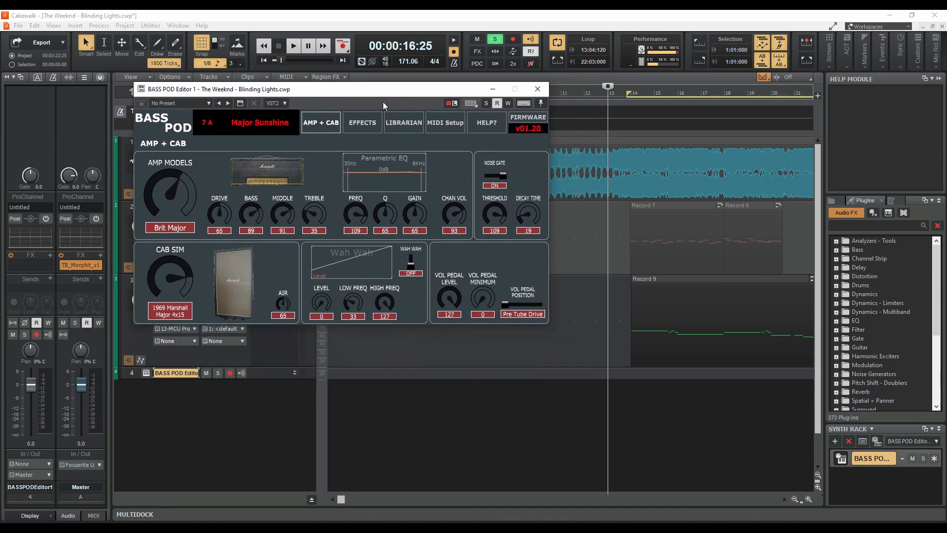
click(294, 374)
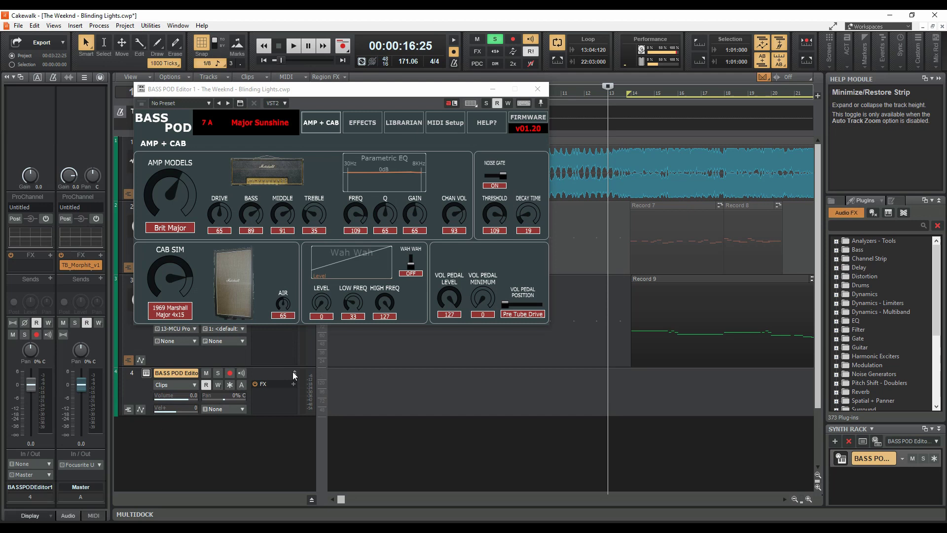
click(140, 410)
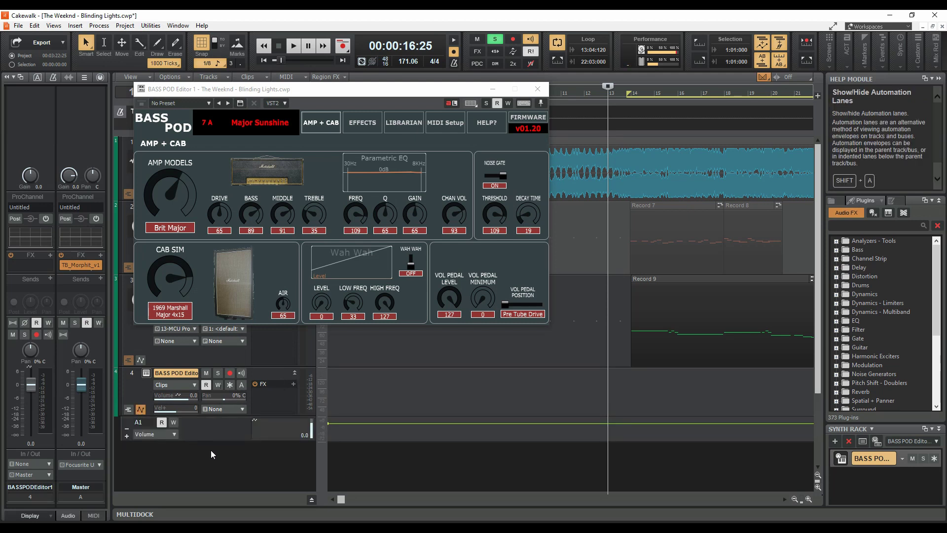
Assign the BASS POD Editor parameter preamp_drive to track 4's automation lane.
click(173, 433)
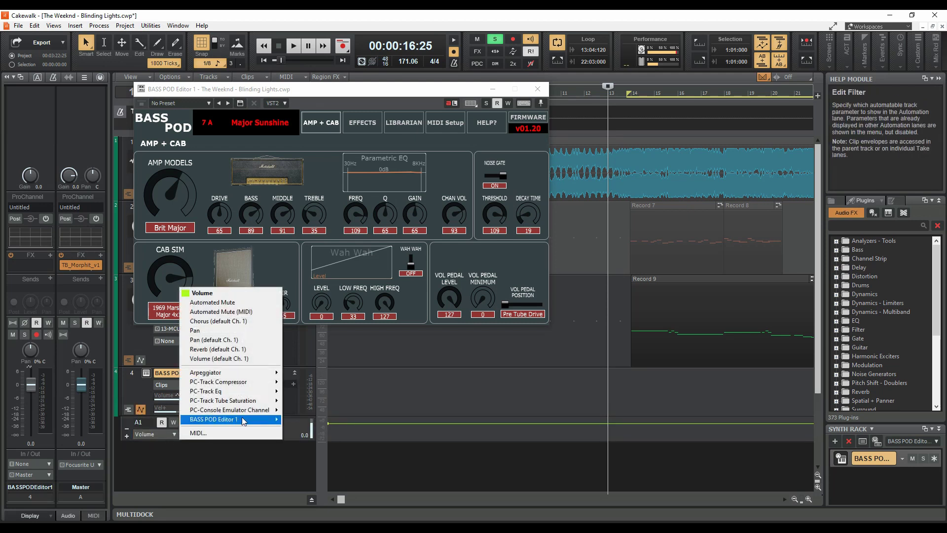
mouse_move(221, 424)
click(312, 420)
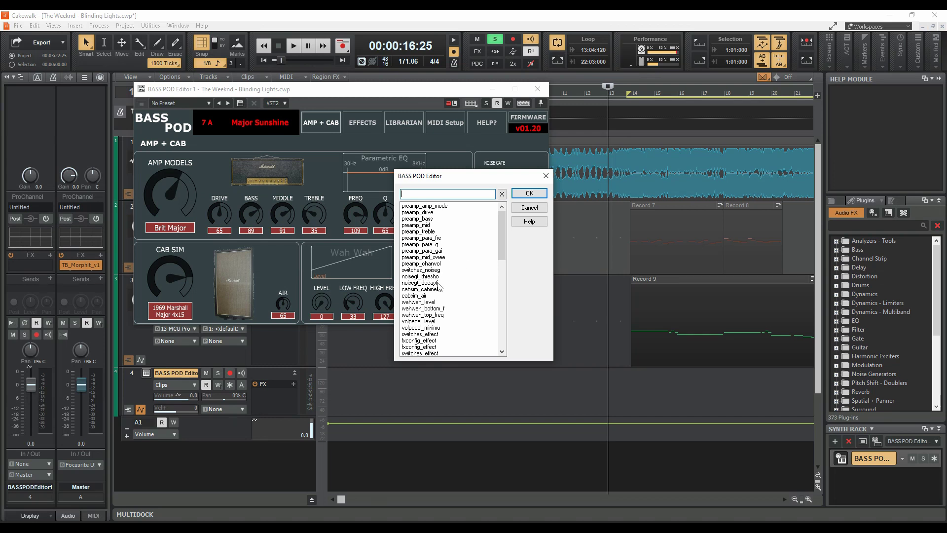
mouse_move(503, 228)
mouse_down()
mouse_move(498, 320)
mouse_move(511, 219)
mouse_up()
click(422, 219)
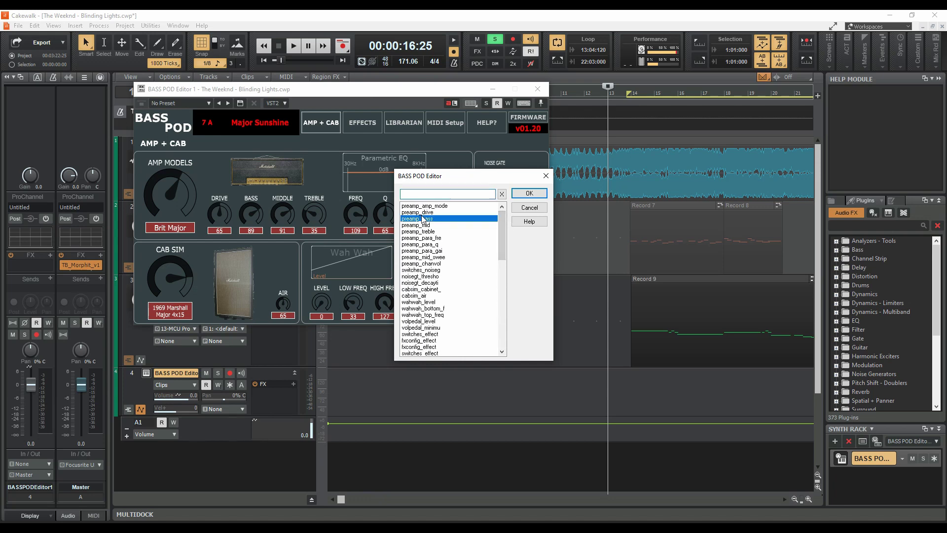
click(425, 212)
click(525, 195)
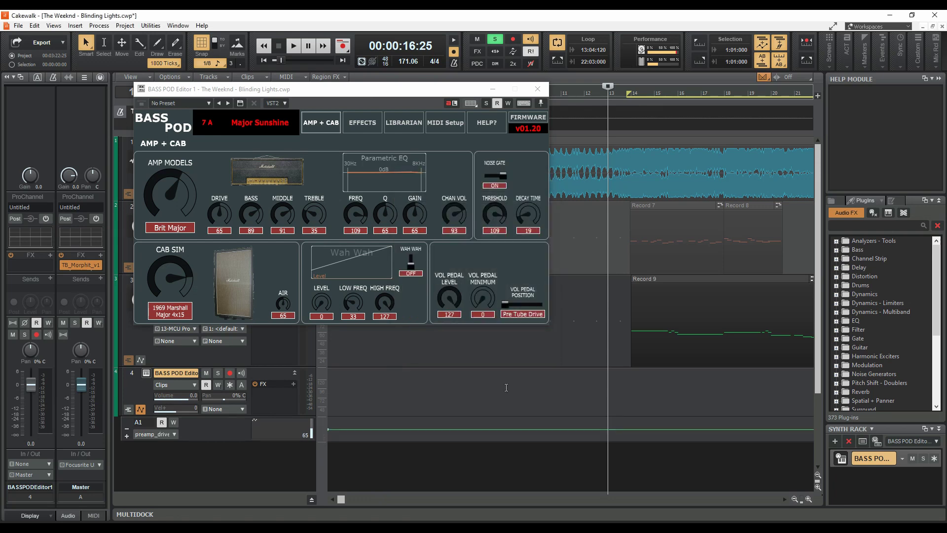
Draw a zigzag preamp_drive envelope from about measure 14 with four nodes alternating high and low, ending at 0%.
click(637, 418)
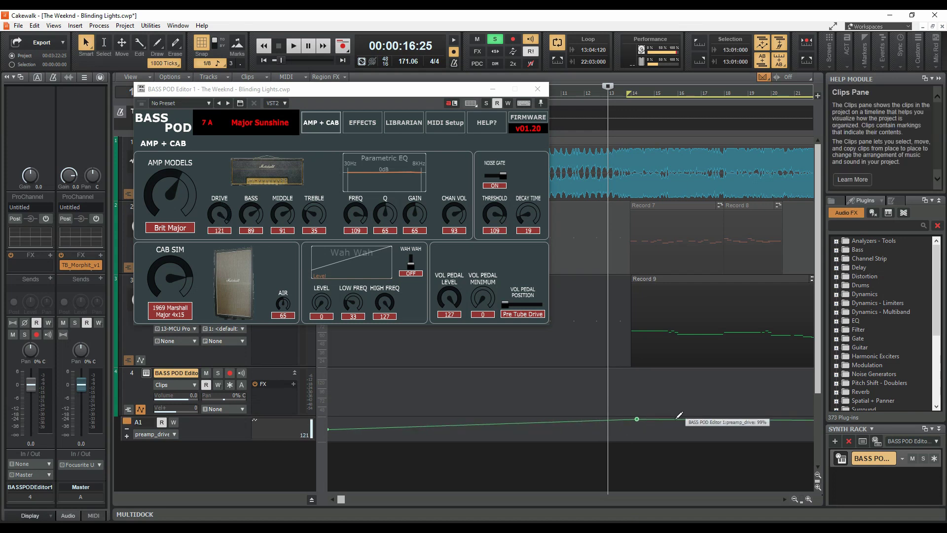
click(677, 435)
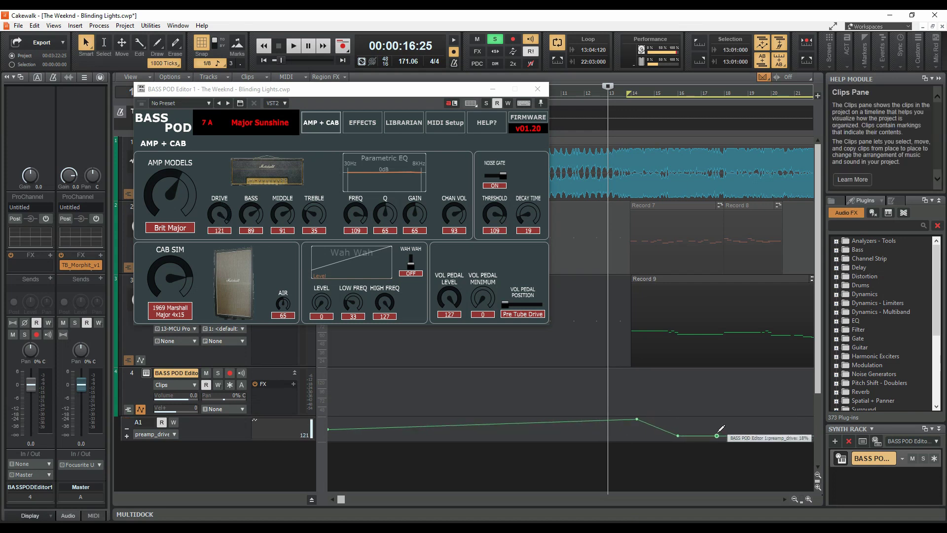
click(727, 419)
click(760, 420)
drag(761, 420, 765, 439)
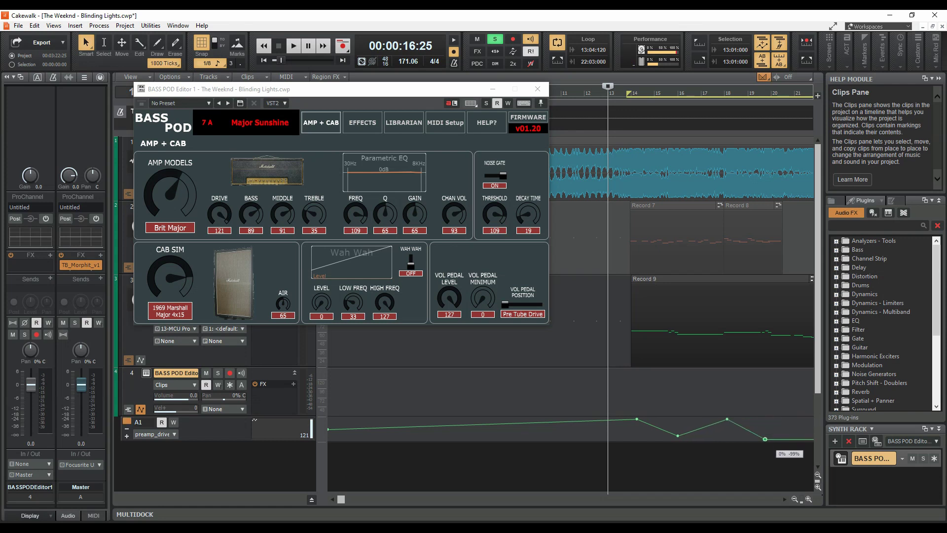
Play the project through the automated section to check the drive changes in the BASS POD Editor, and stop playback.
click(293, 45)
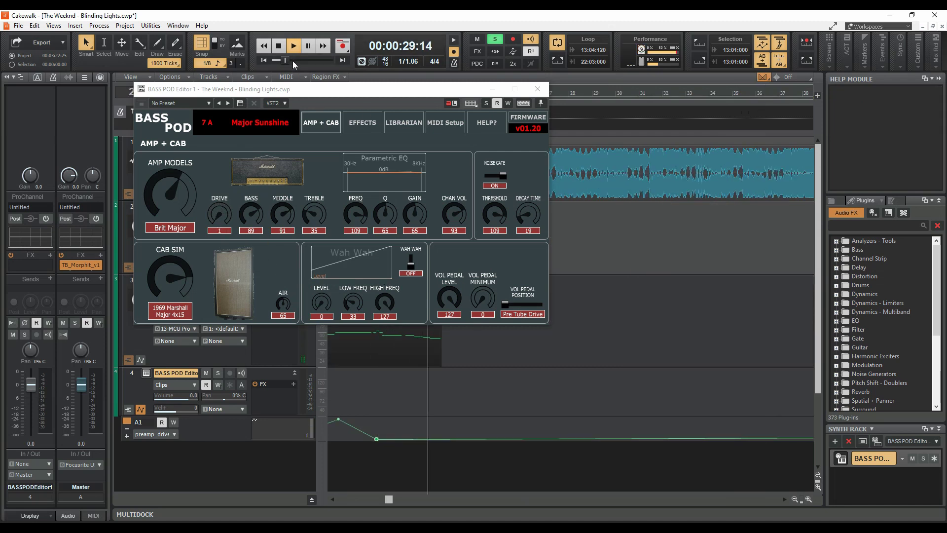
click(278, 46)
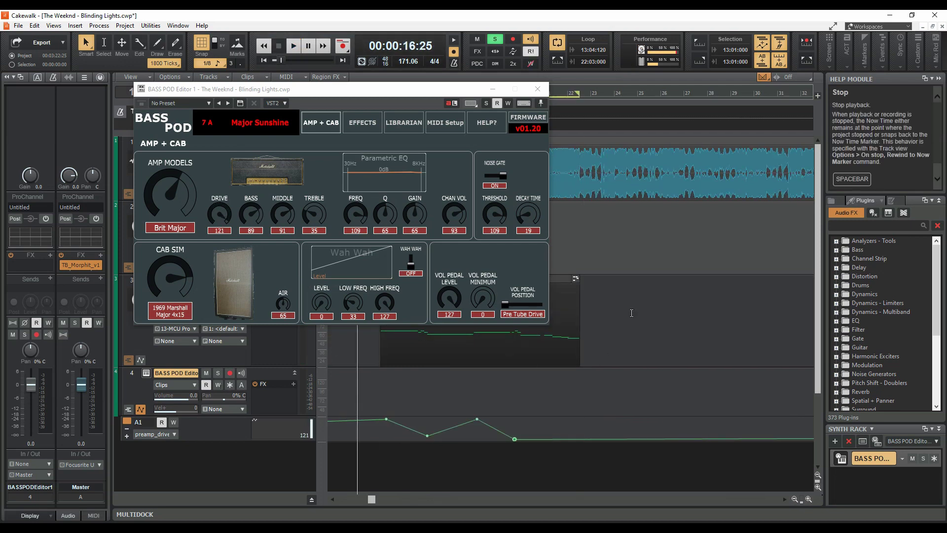